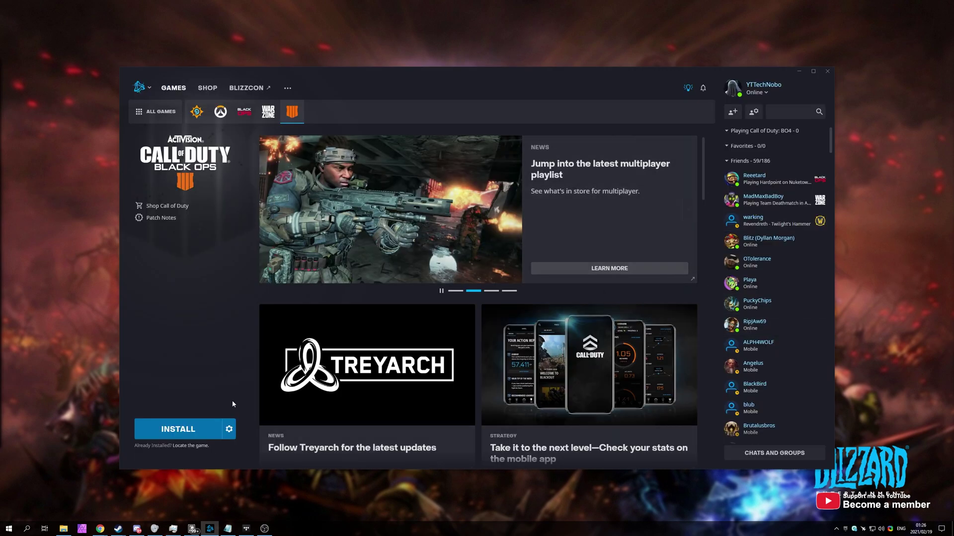
- Maximize the Battle.net launcher window so it fills the screen
key("super+Up")
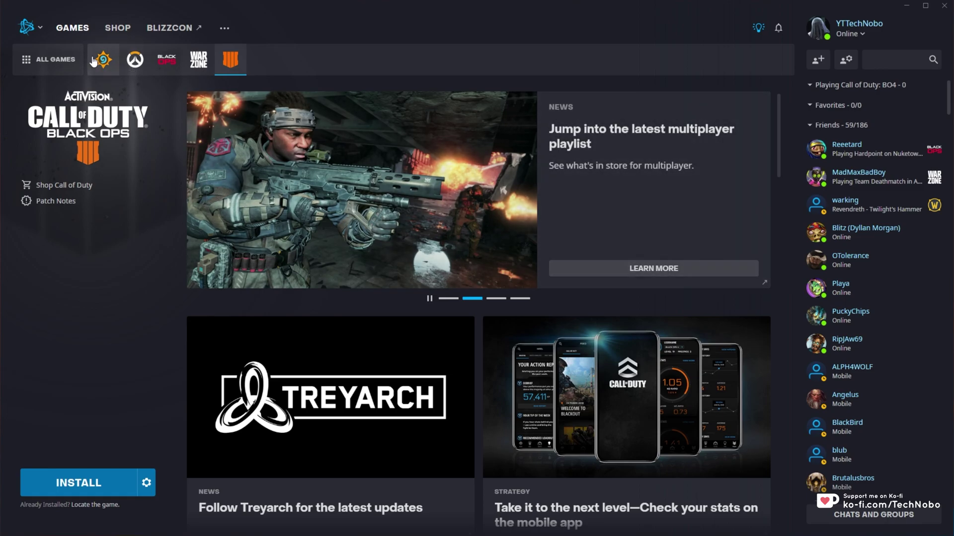
- Show the full All Games library grid instead of the Black Ops 4 page
left_click(49, 60)
scroll(184, 235, "down", 3)
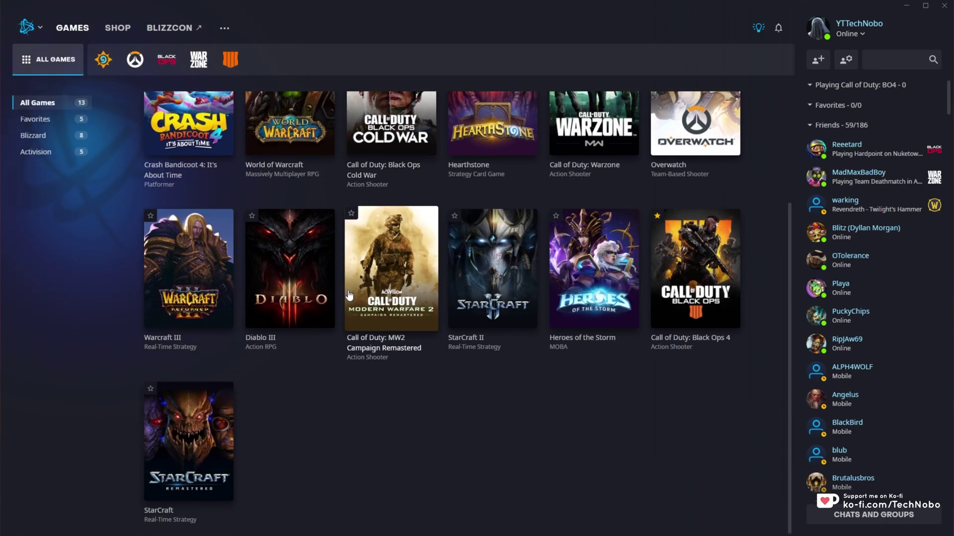
scroll(185, 235, "up", 3)
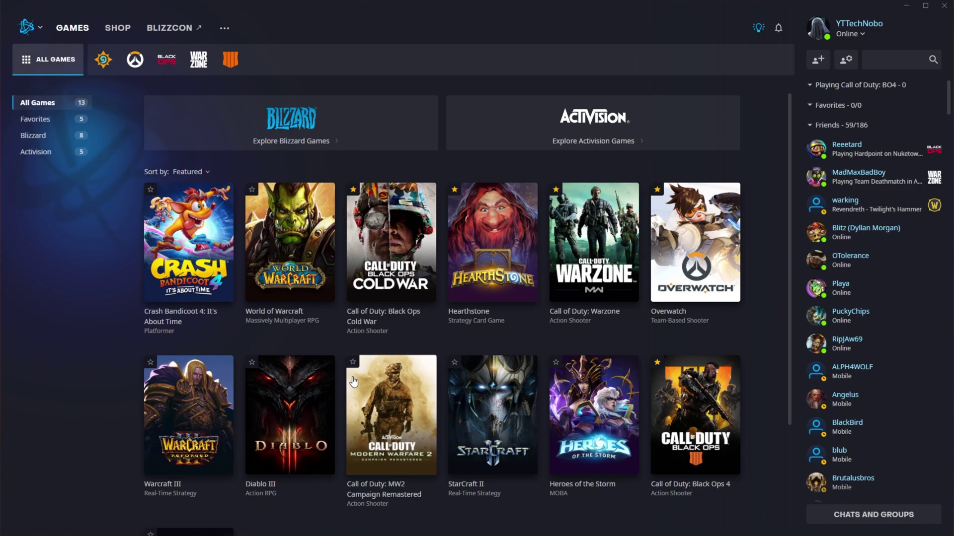
scroll(391, 410, "down", 1)
scroll(447, 418, "up", 1)
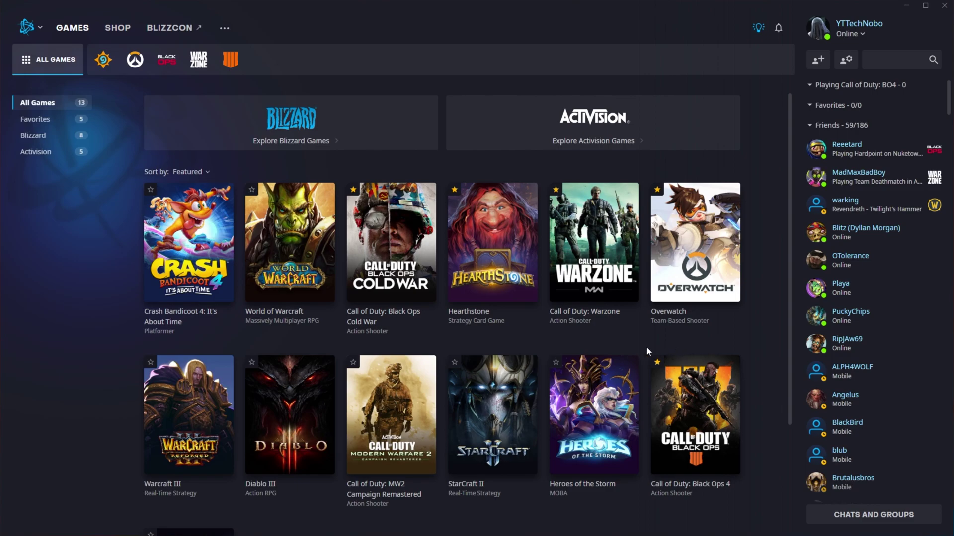
- Show Game Settings for Call of Duty: Black Ops Cold War from its gear options menu
left_click(391, 238)
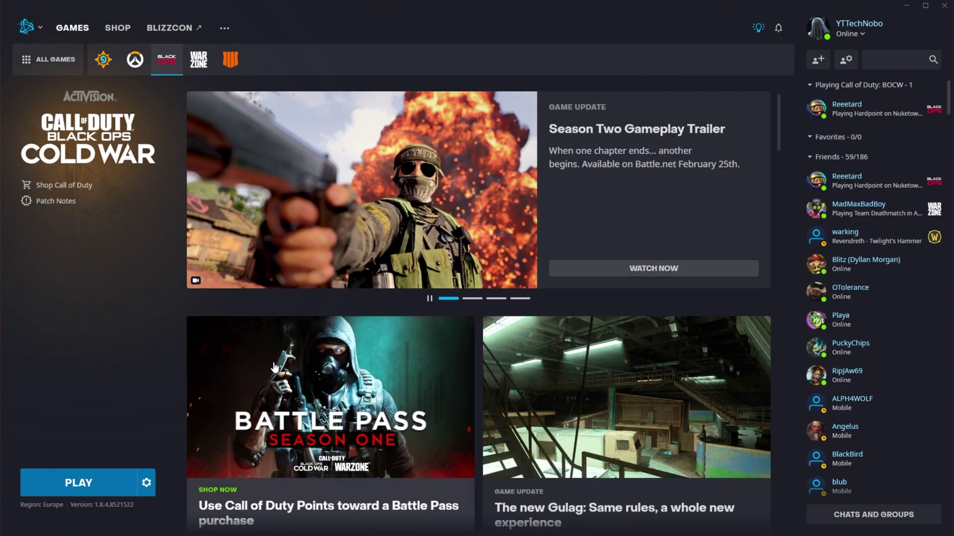
left_click(147, 483)
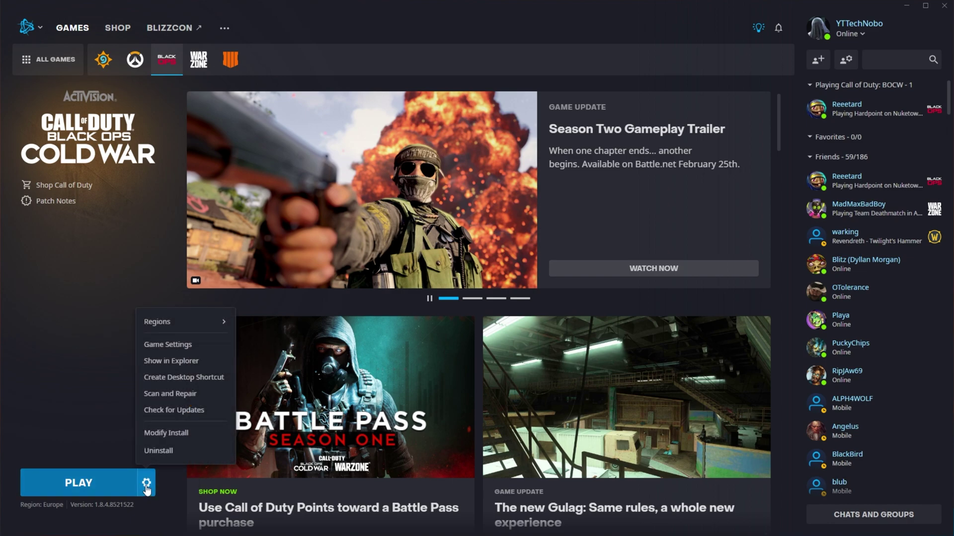
left_click(174, 345)
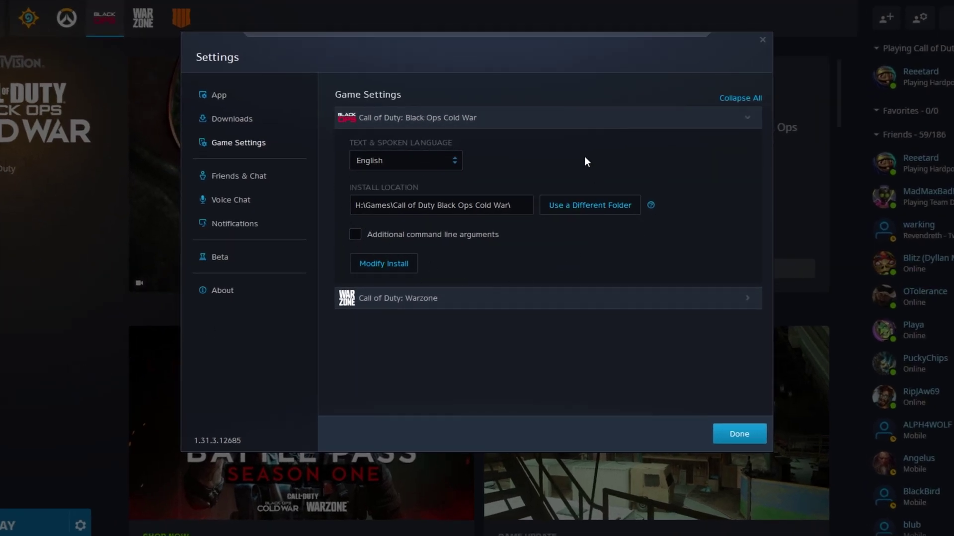
- Toggle Additional command line arguments on and off, confirm with Done, and minimize the launcher
left_click(439, 234)
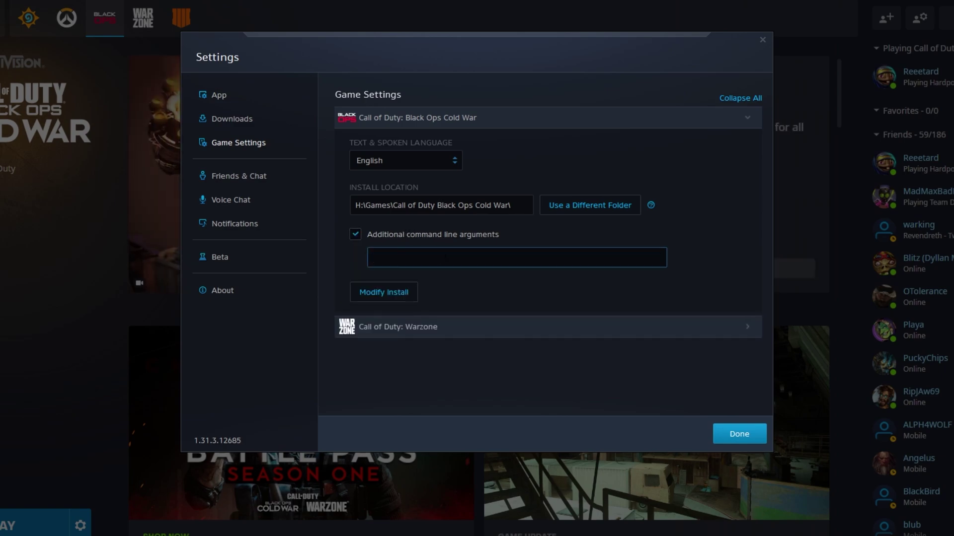
type("-d3d11")
left_click(388, 233)
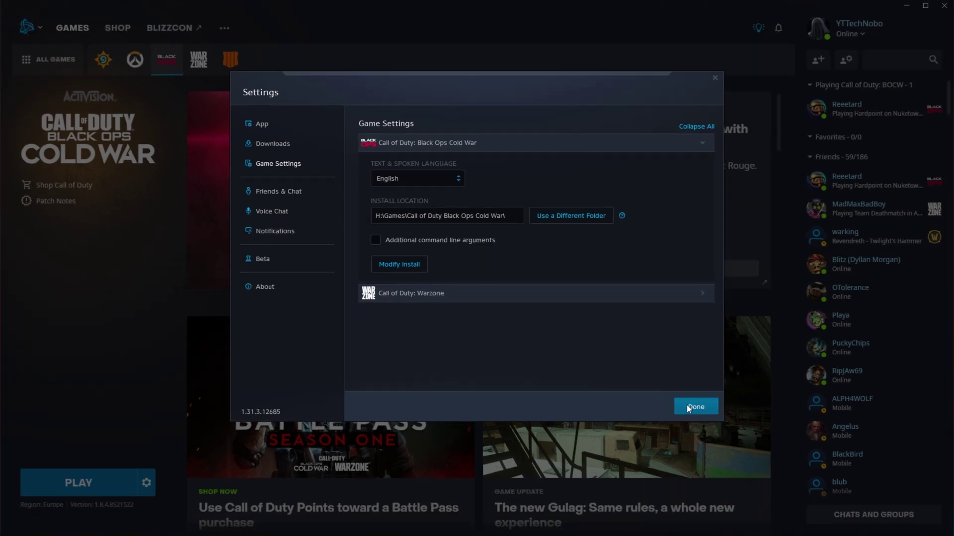
left_click(686, 405)
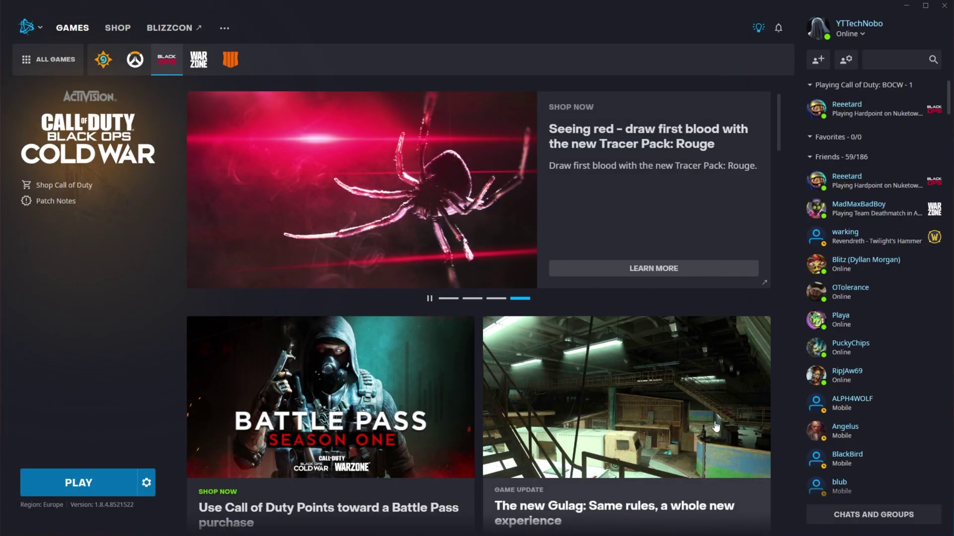
left_click(907, 5)
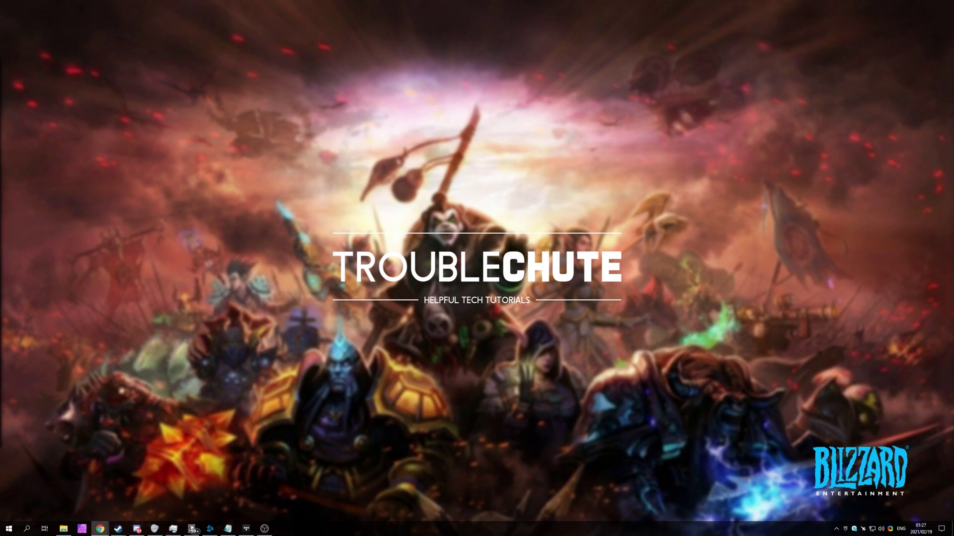